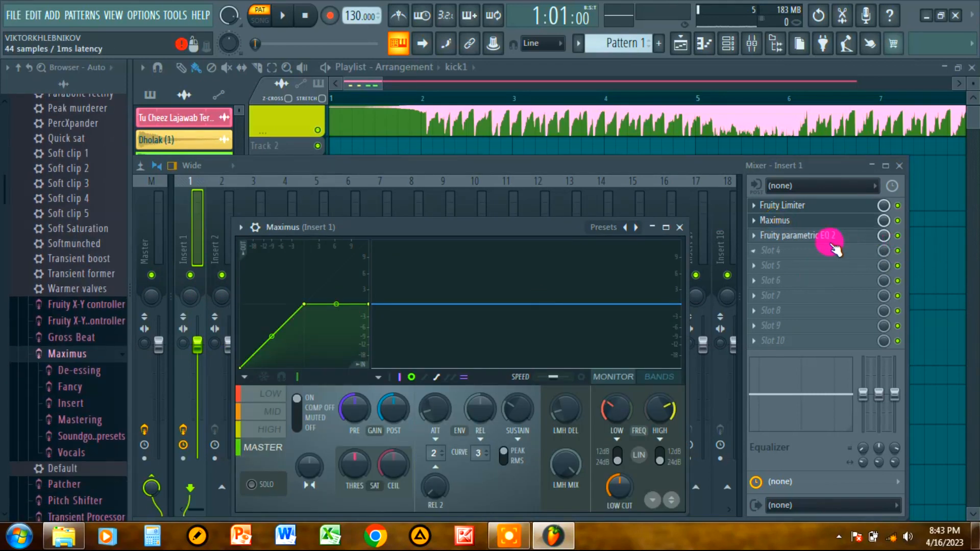
# Step: Open the Fruity parametric EQ 2 on mixer Insert 1 and reposition its window
pyautogui.click(822, 236)
pyautogui.moveTo(623, 249); pyautogui.dragTo(565, 192)
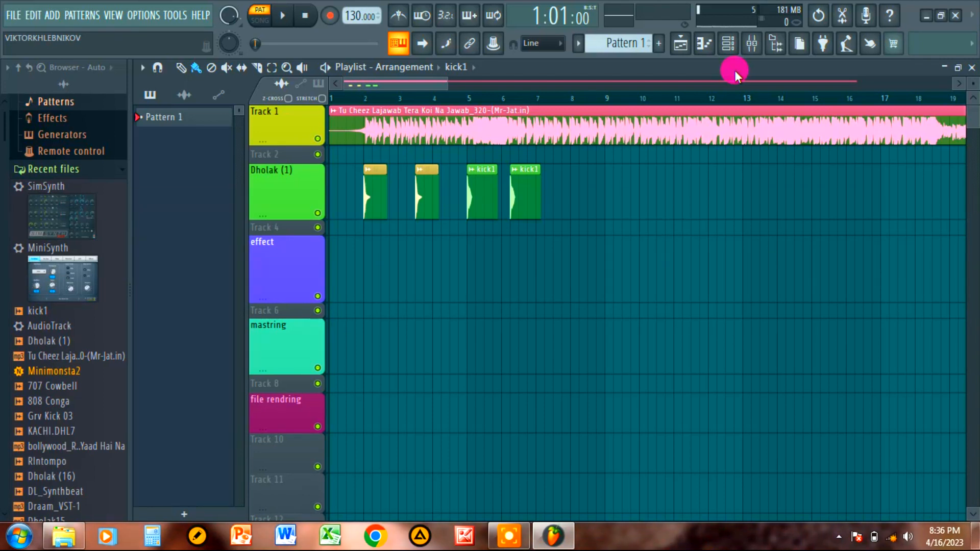
# Step: Zoom the playlist in to about the first seven bars and make Track 1 taller
pyautogui.moveTo(438, 81); pyautogui.dragTo(363, 86)
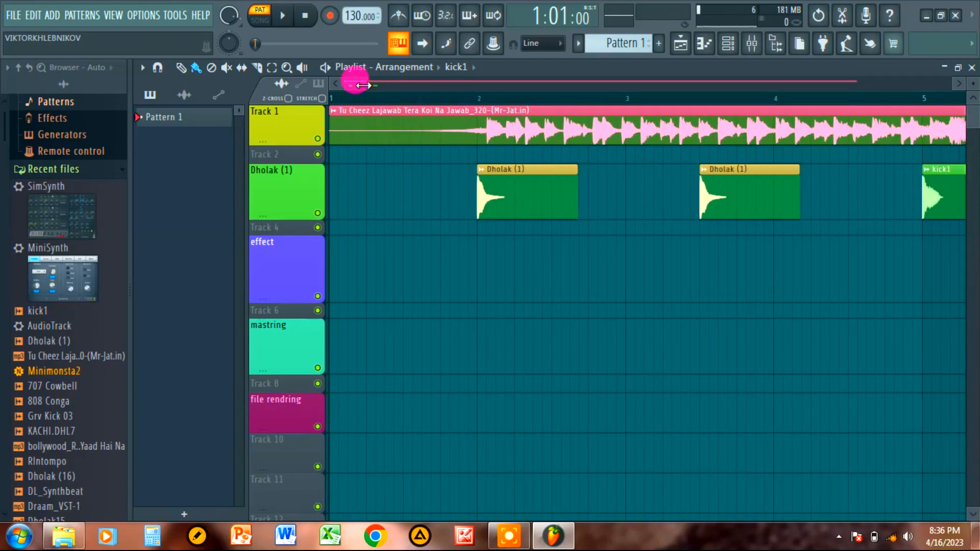
pyautogui.moveTo(362, 85)
pyautogui.mouseDown()
pyautogui.moveTo(433, 88)
pyautogui.moveTo(379, 91)
pyautogui.mouseUp()
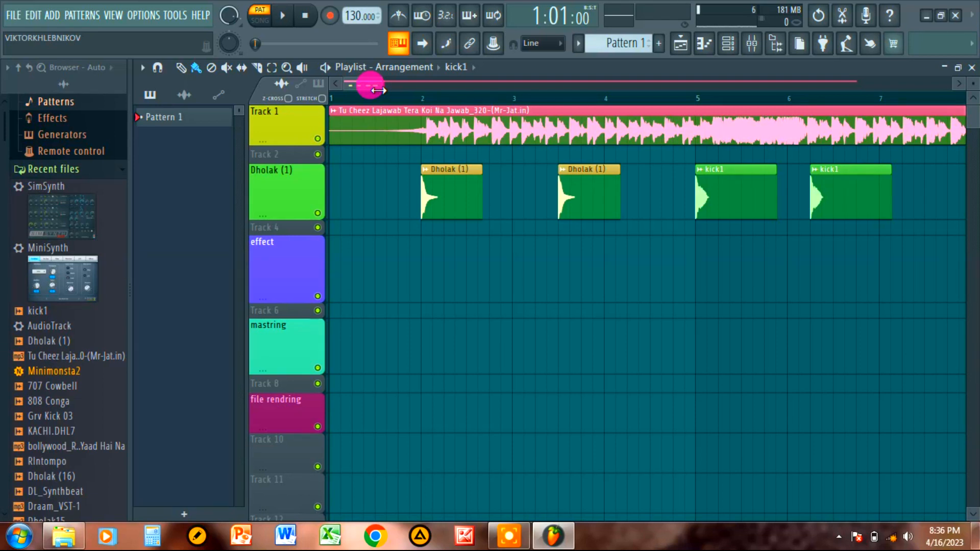
pyautogui.moveTo(369, 83)
pyautogui.mouseDown()
pyautogui.moveTo(528, 85)
pyautogui.moveTo(363, 99)
pyautogui.mouseUp()
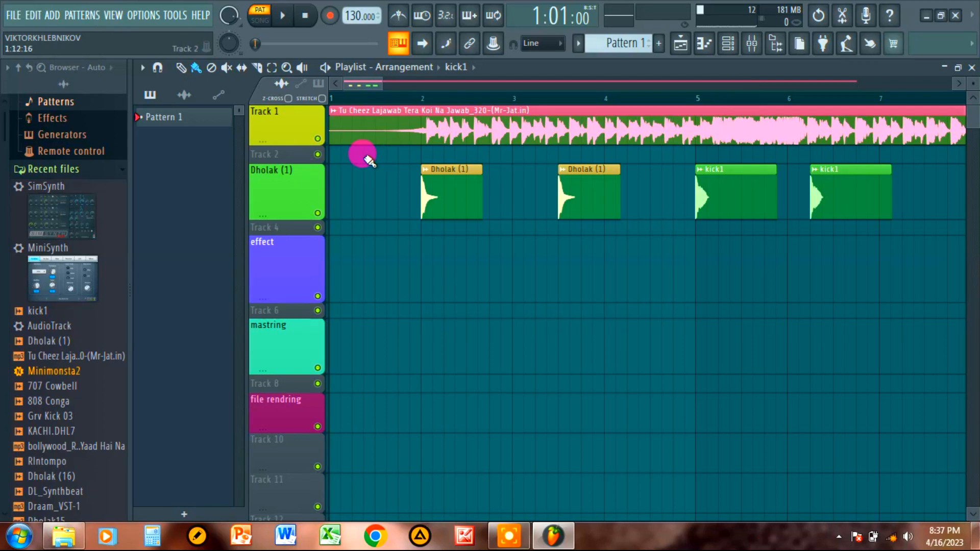
pyautogui.moveTo(278, 144); pyautogui.dragTo(278, 177)
pyautogui.click(763, 162)
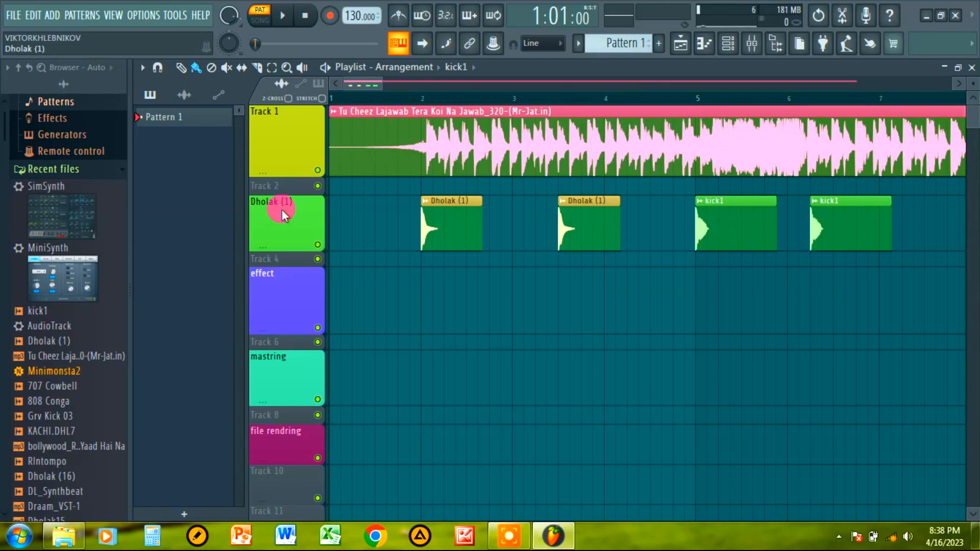
# Step: Open the first Dholak (1) clip's sample settings, bring the full waveform into view, and close them
pyautogui.doubleClick(423, 209)
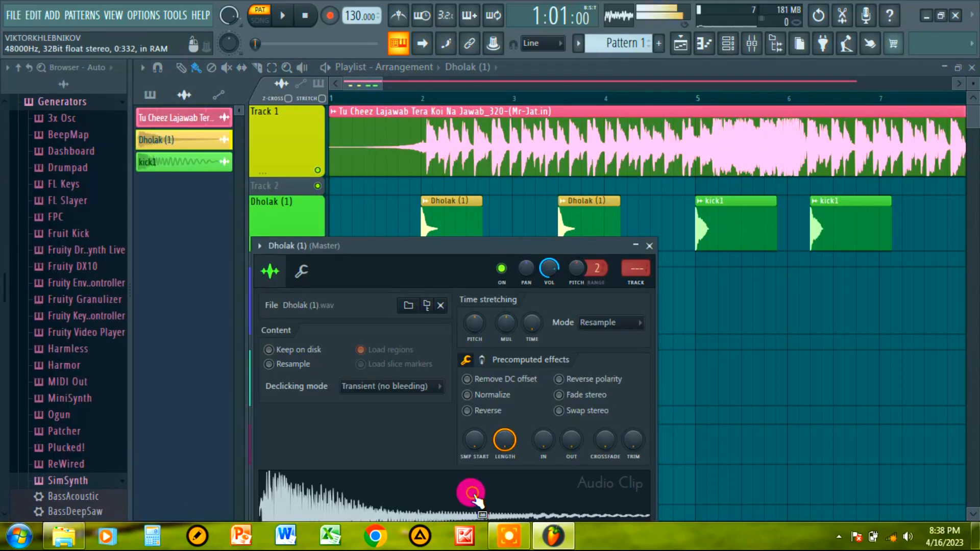
pyautogui.moveTo(529, 250); pyautogui.dragTo(517, 118)
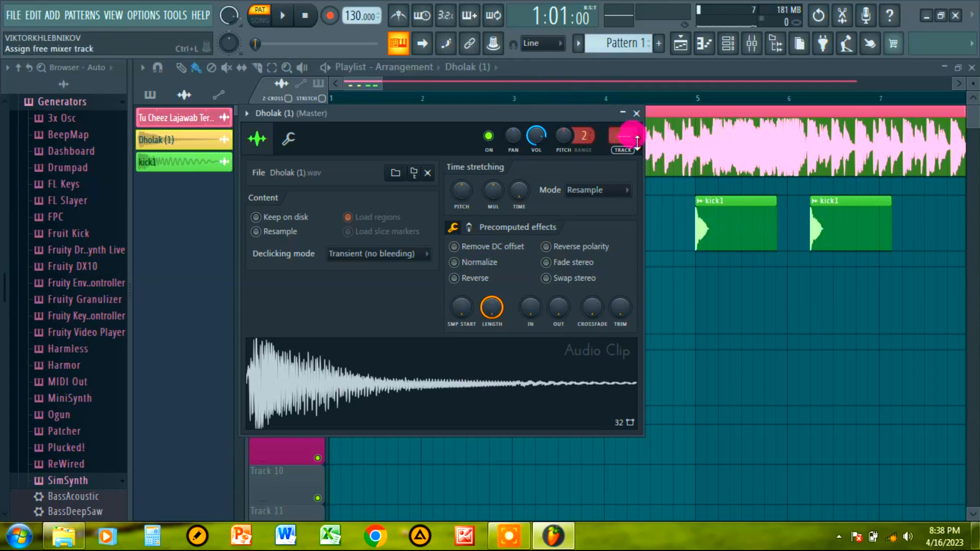
pyautogui.click(637, 114)
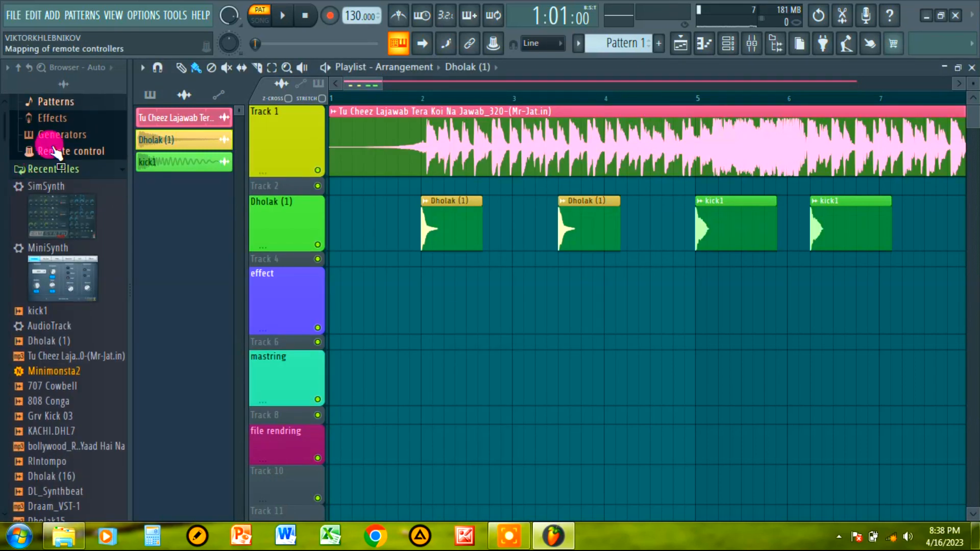
# Step: Find the -Dholki-Tak2- DjRajuMix.IN sample in the browser and place it on the effect track just after bar 3
pyautogui.scroll(-10, 101, 403)
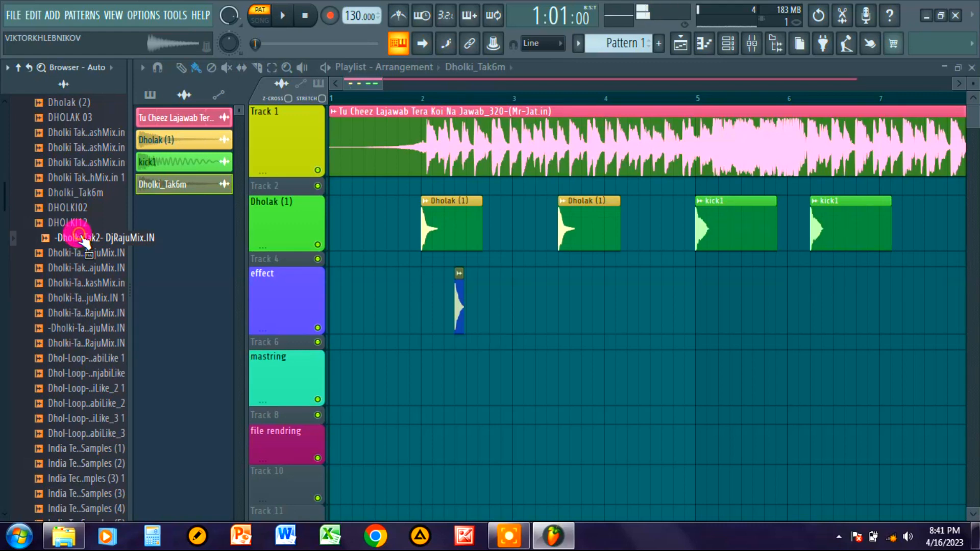
pyautogui.moveTo(79, 238); pyautogui.dragTo(562, 304)
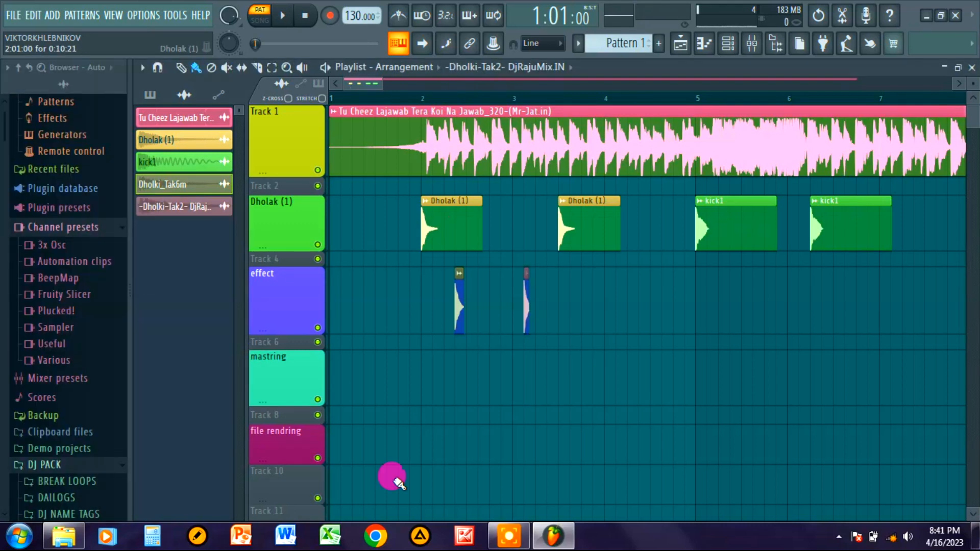
# Step: Play the Dholak (1) sample from its clip settings and close them
pyautogui.doubleClick(438, 219)
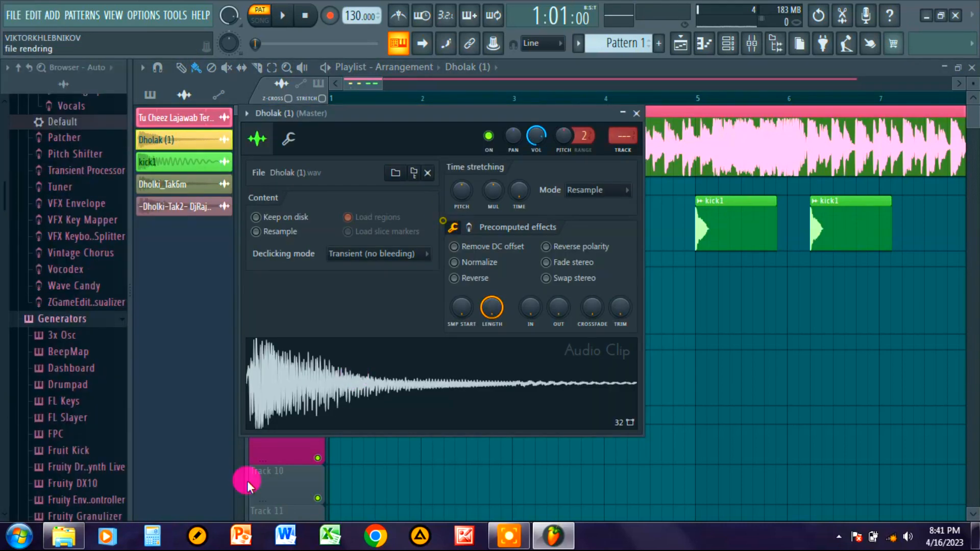
pyautogui.click(483, 406)
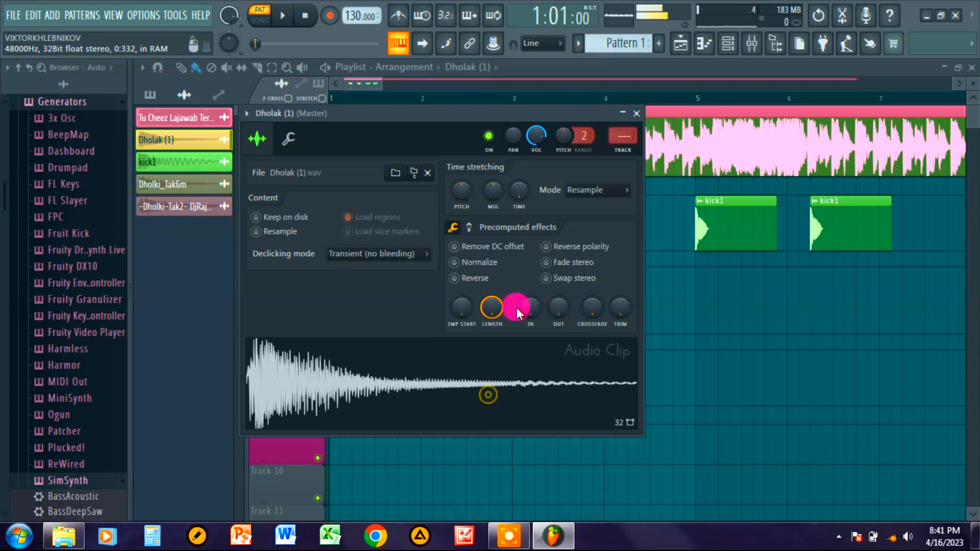
pyautogui.click(637, 115)
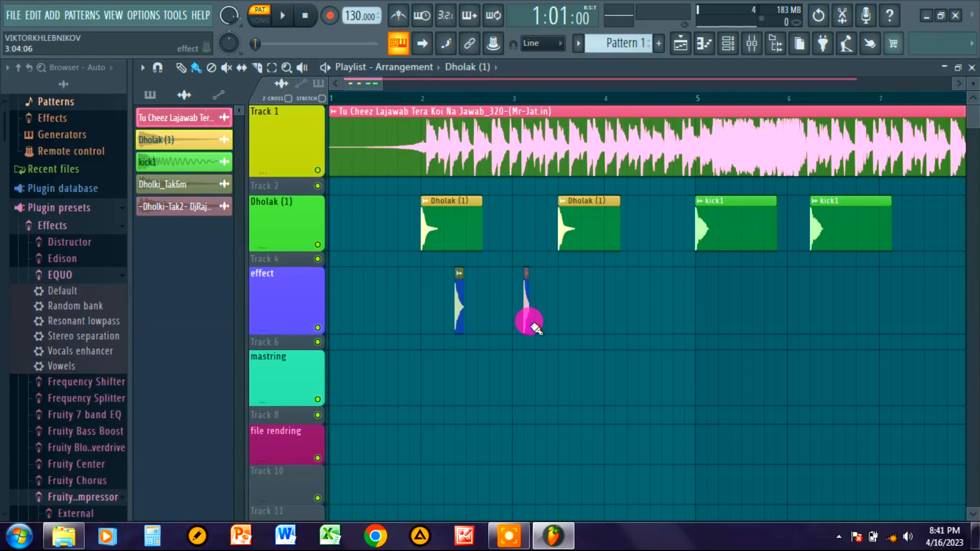
# Step: Play the -Dholki-Tak2- DjRajuMix.IN sample from its clip settings and close them
pyautogui.doubleClick(527, 305)
pyautogui.click(375, 439)
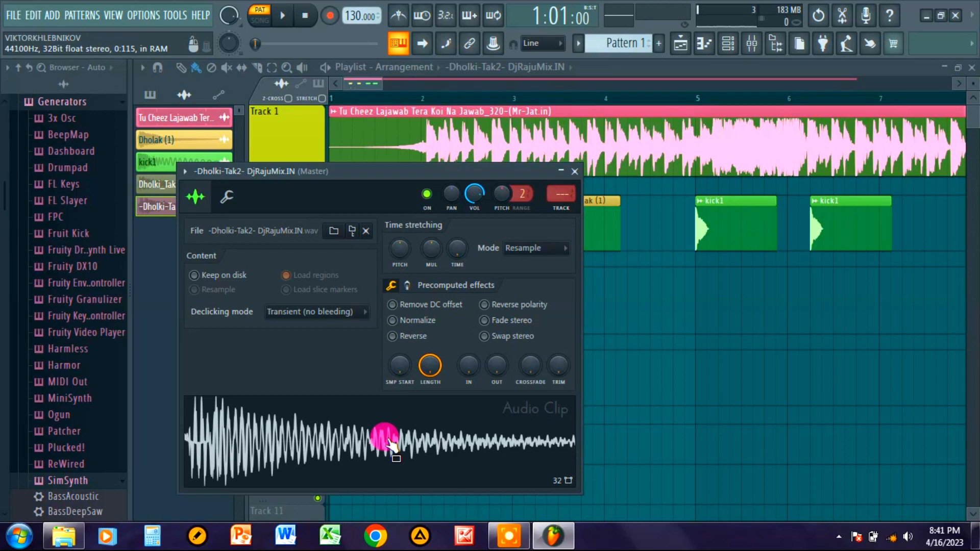
pyautogui.click(579, 172)
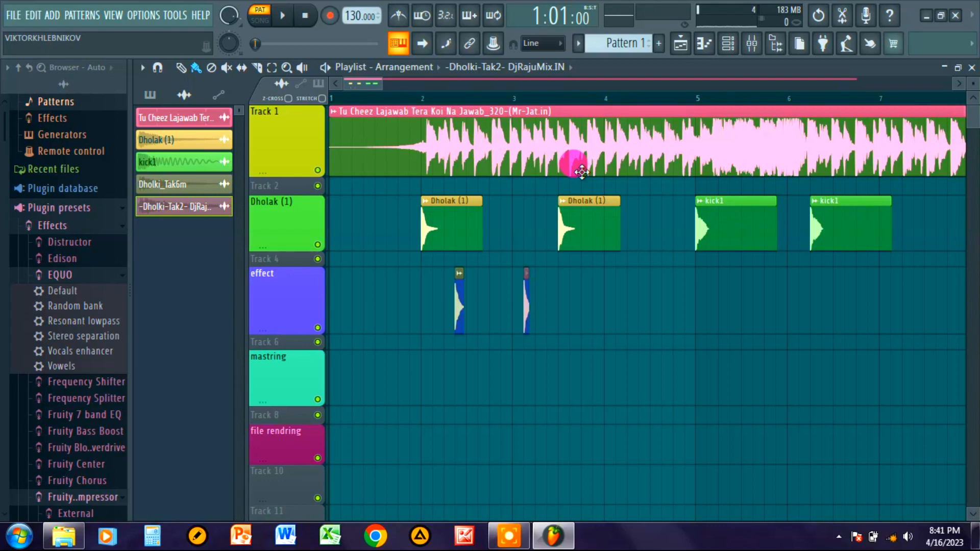
# Step: Inspect the kick1 sample in its clip settings and slightly raise the Out fade in the precomputed effects
pyautogui.click(732, 226)
pyautogui.doubleClick(732, 225)
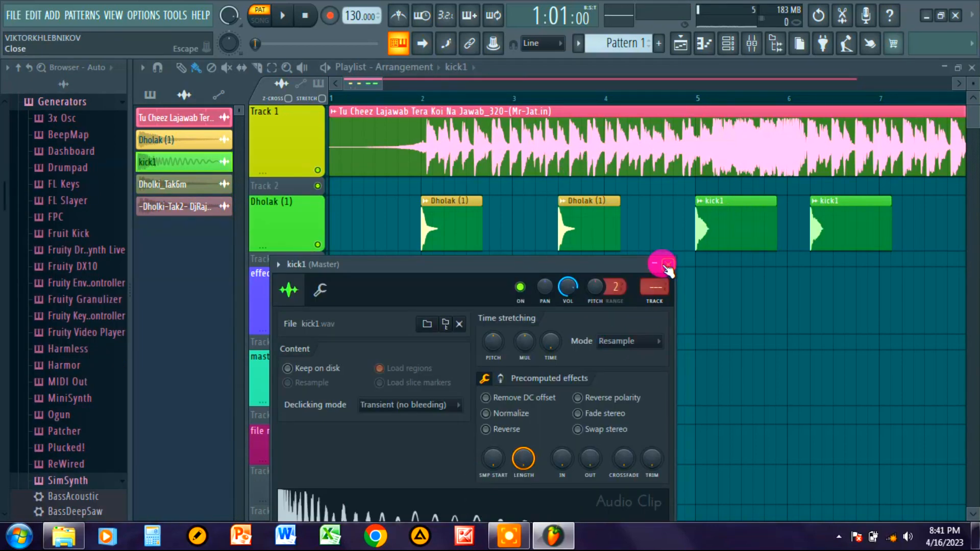
pyautogui.moveTo(636, 265); pyautogui.dragTo(613, 198)
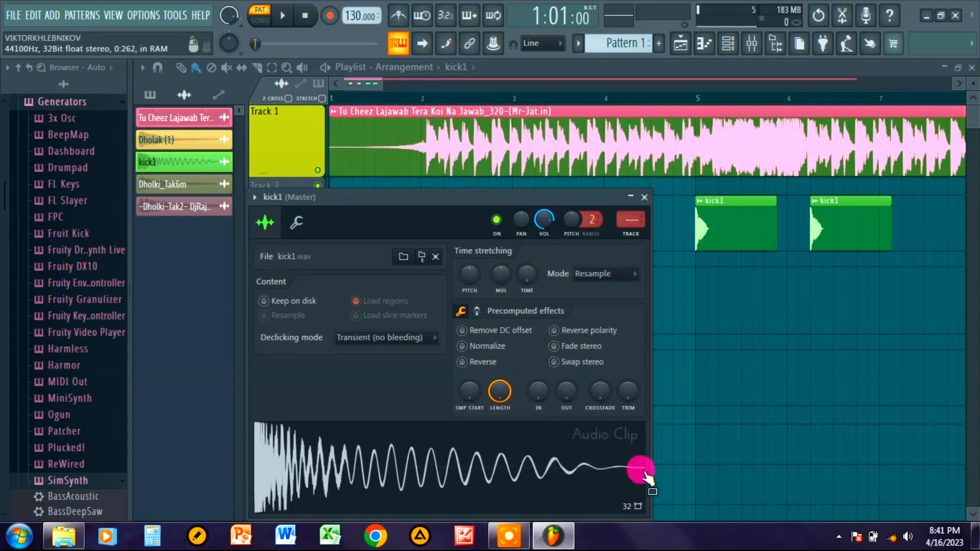
pyautogui.moveTo(646, 478); pyautogui.dragTo(562, 397)
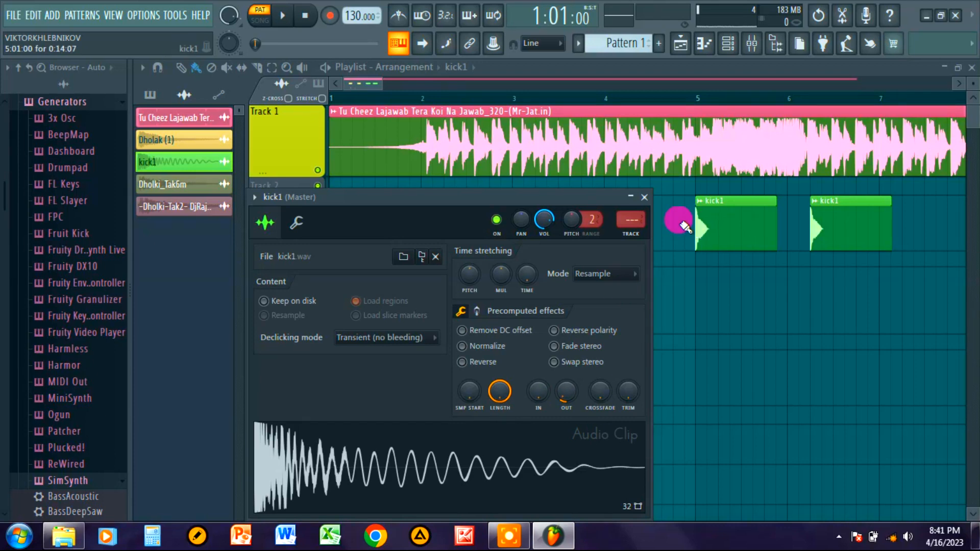
pyautogui.click(646, 197)
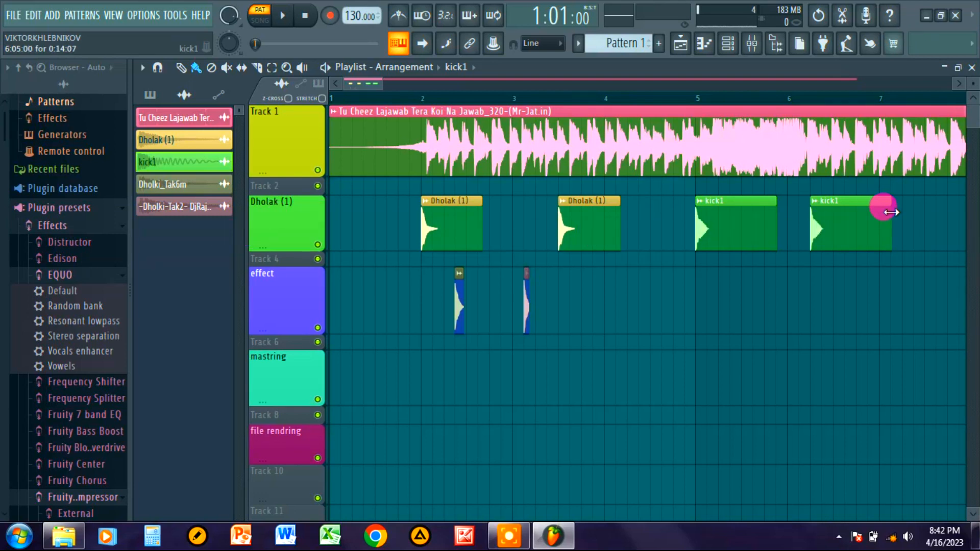
# Step: Delete the two Dholki clips from the effect track
pyautogui.moveTo(458, 241); pyautogui.dragTo(434, 240)
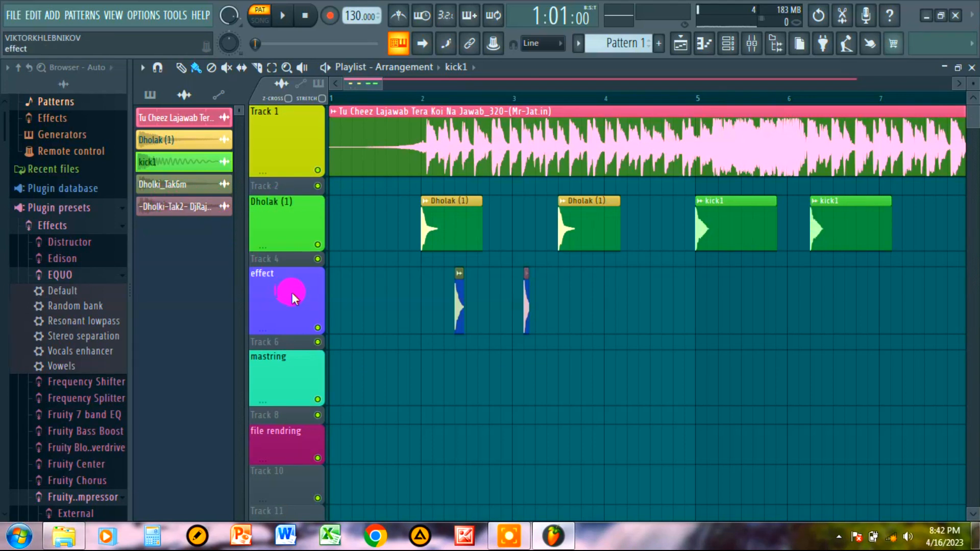
pyautogui.rightClick(526, 307)
pyautogui.rightClick(460, 306)
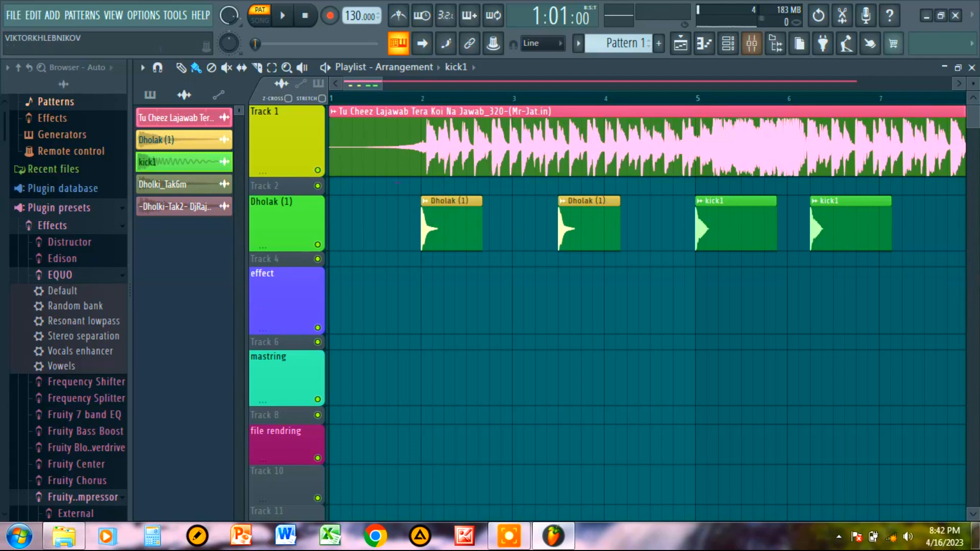
# Step: Examine the Fruity Reeverb 2, Fruity WaveShaper and Fruity parametric EQ 2 effects on the mixer's Master track
pyautogui.click(752, 43)
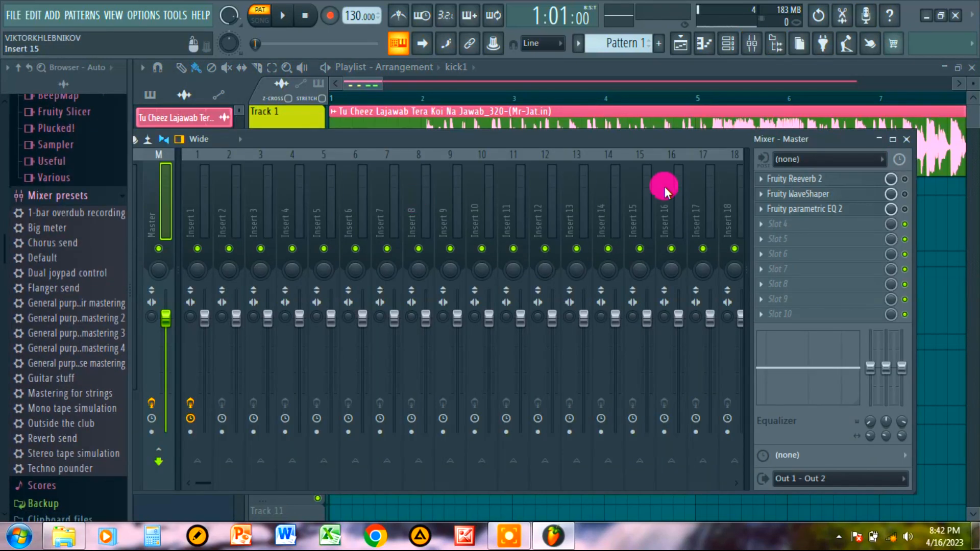
pyautogui.click(806, 179)
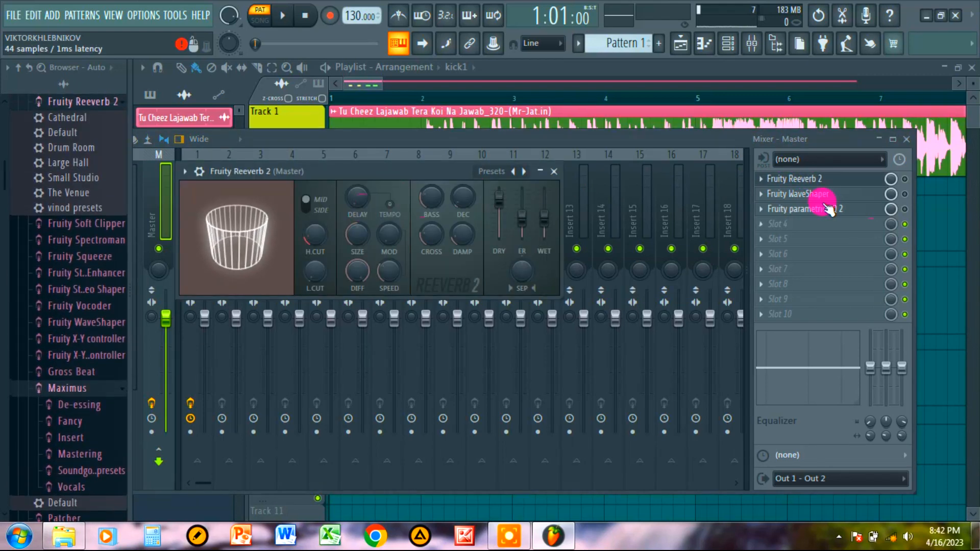
pyautogui.click(827, 194)
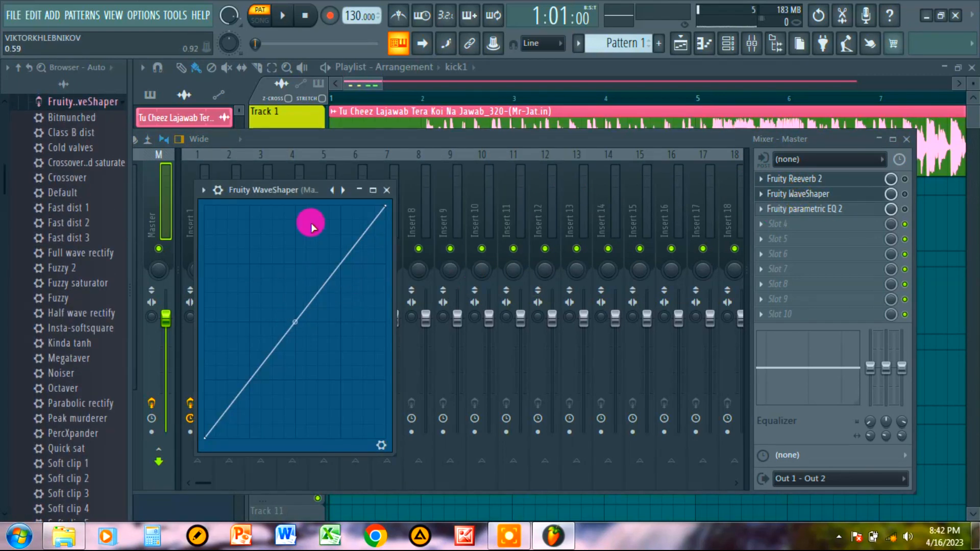
pyautogui.click(805, 206)
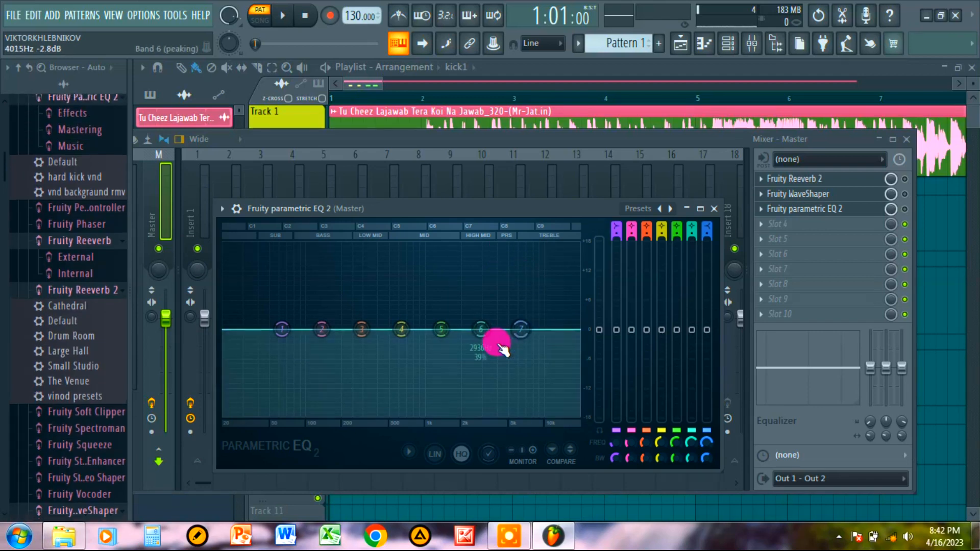
pyautogui.click(726, 211)
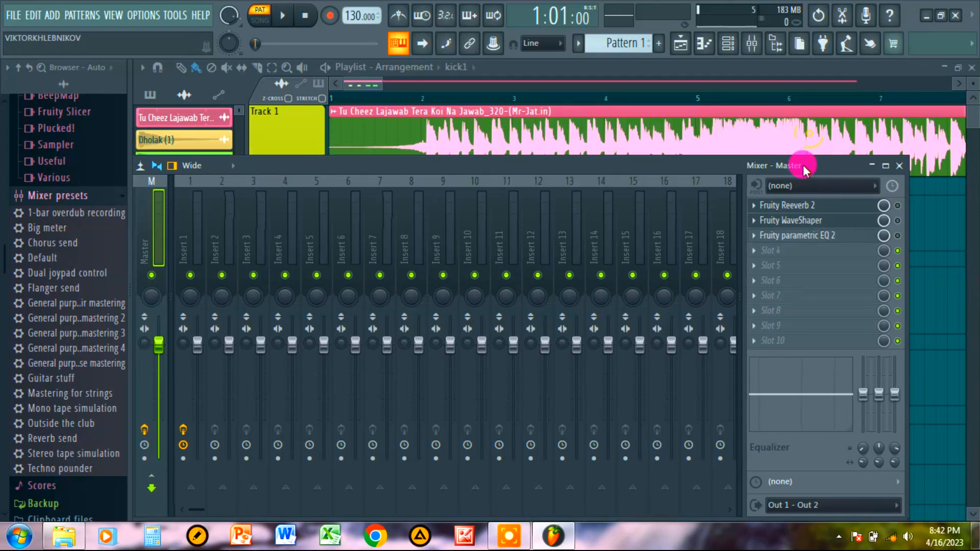
pyautogui.click(906, 166)
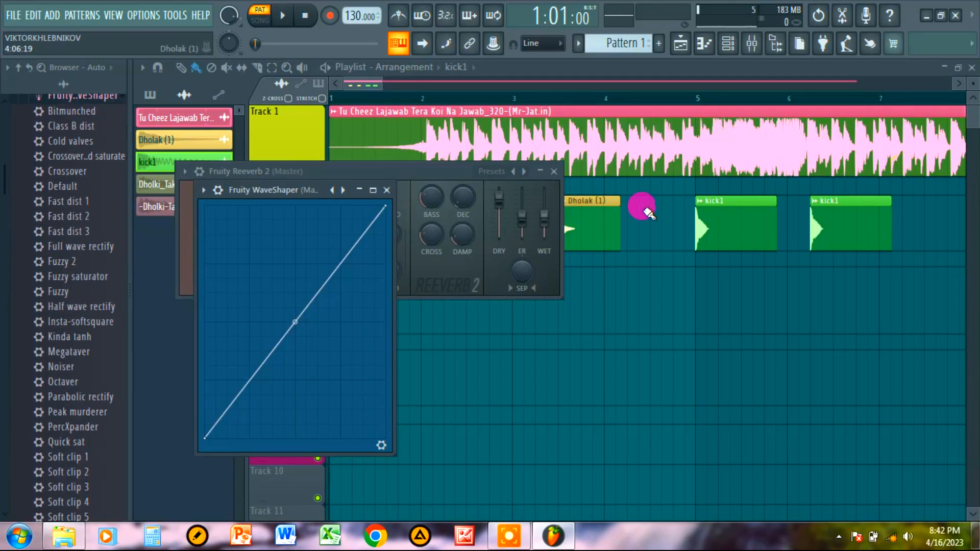
pyautogui.click(554, 171)
# Step: Set the wet level of the Master track's Fruity Reeverb 2 to 35% and close the mixer
pyautogui.click(749, 41)
pyautogui.click(801, 206)
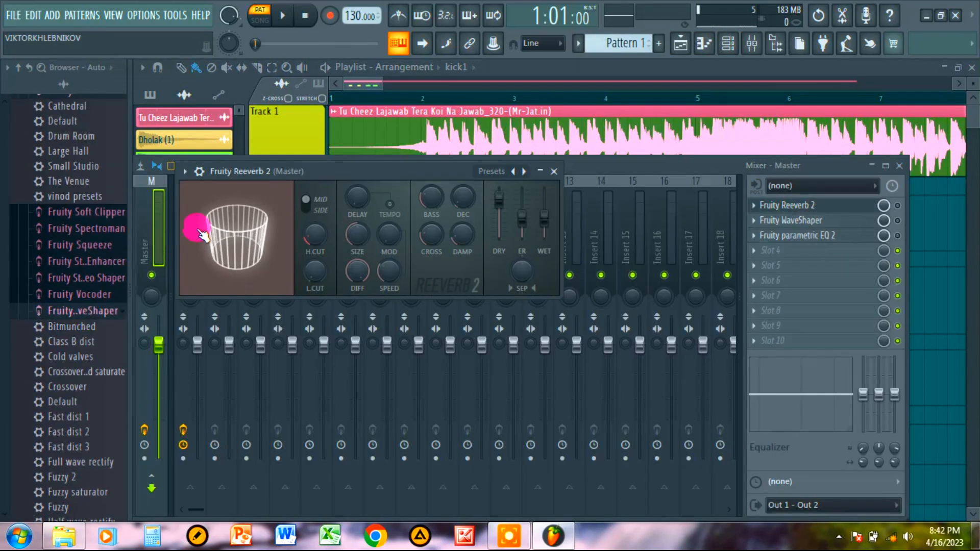
pyautogui.moveTo(552, 223)
pyautogui.mouseDown()
pyautogui.moveTo(551, 231)
pyautogui.moveTo(544, 223)
pyautogui.mouseUp()
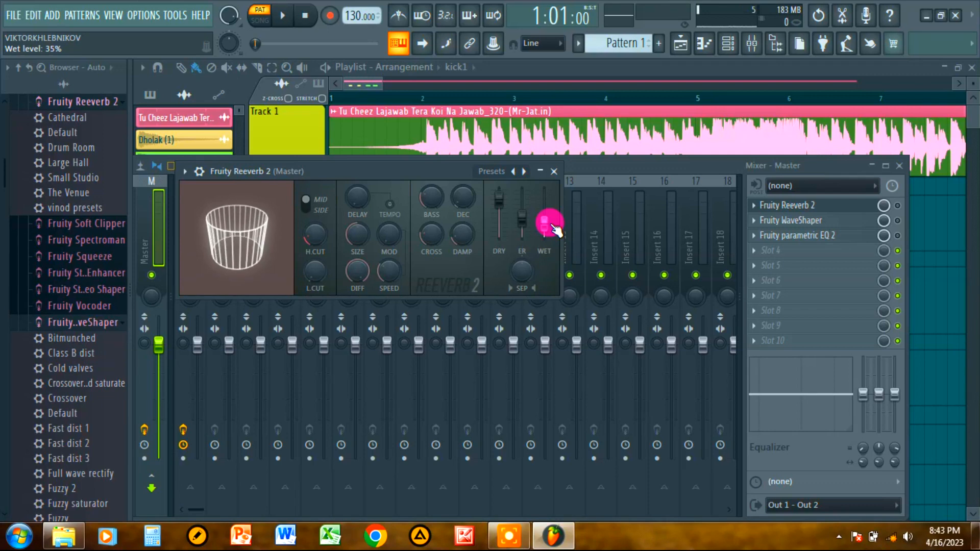
pyautogui.click(554, 170)
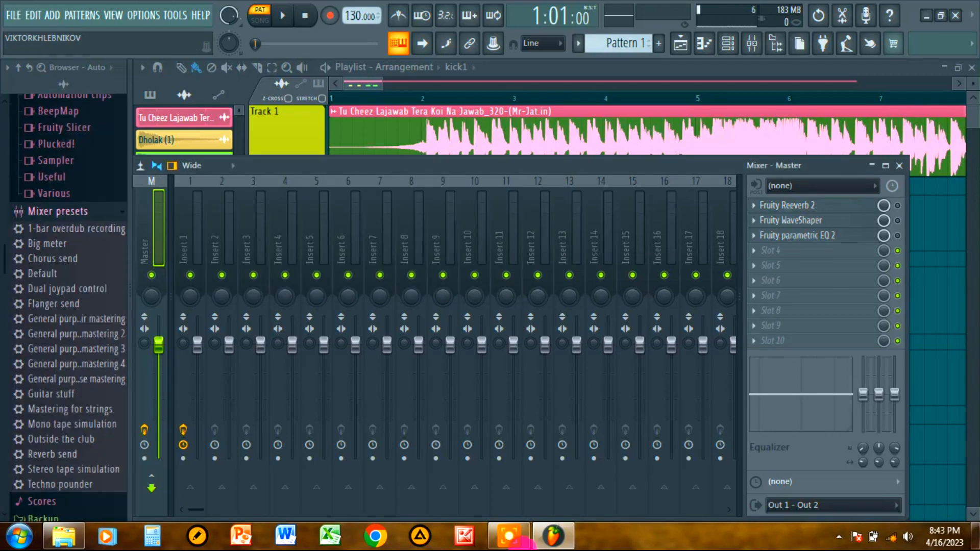
pyautogui.click(900, 166)
# Step: Examine the Fruity Limiter, Maximus and Fruity parametric EQ 2 effects on the mixer's Insert 1 track
pyautogui.scroll(-1, 307, 337)
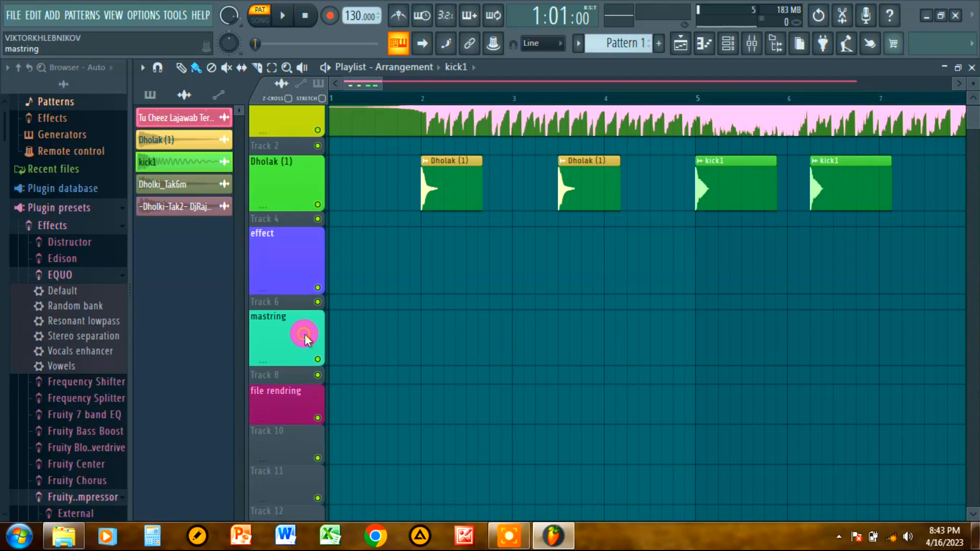
pyautogui.click(752, 44)
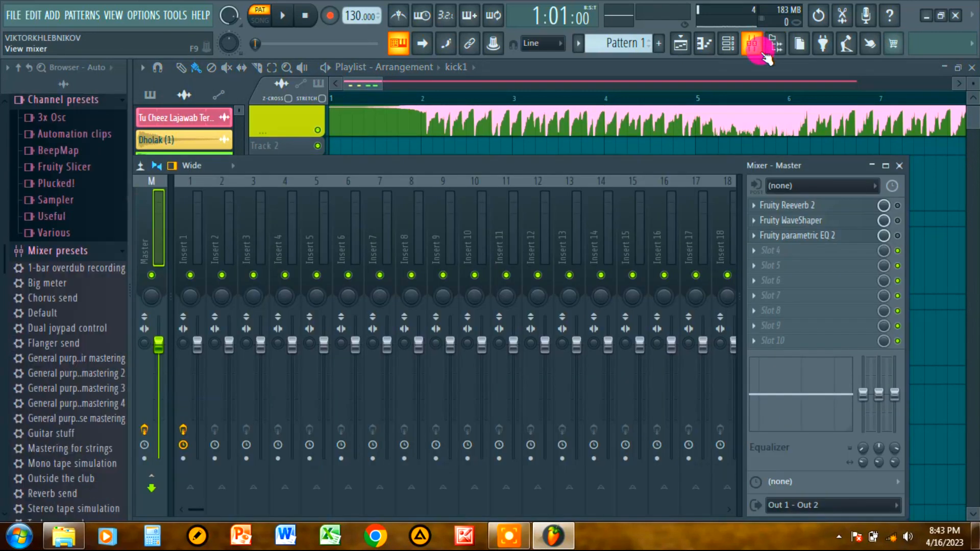
pyautogui.click(192, 214)
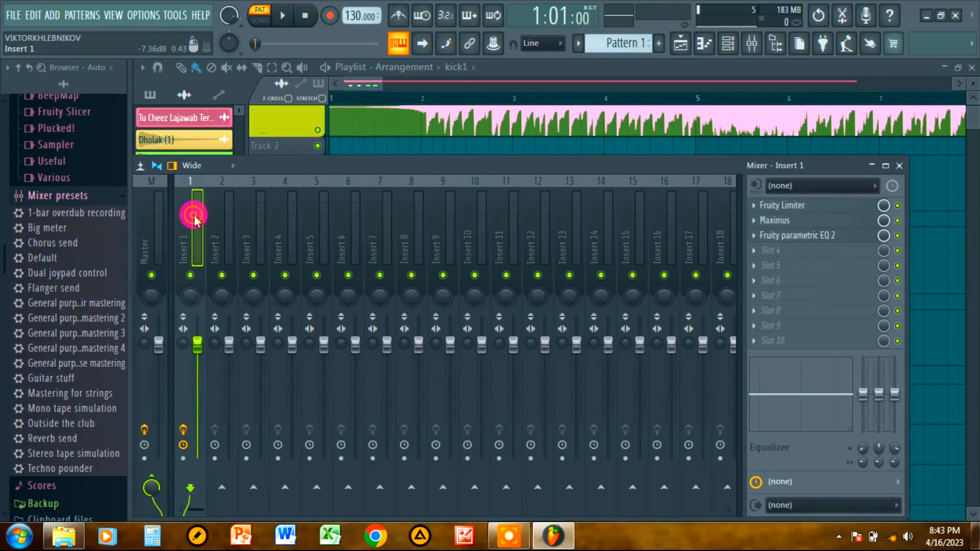
pyautogui.click(803, 206)
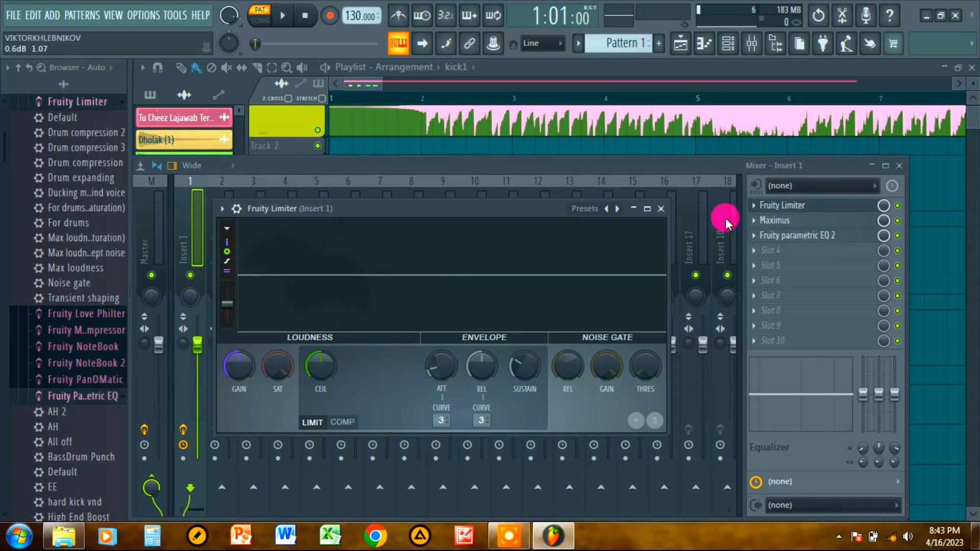
pyautogui.click(791, 221)
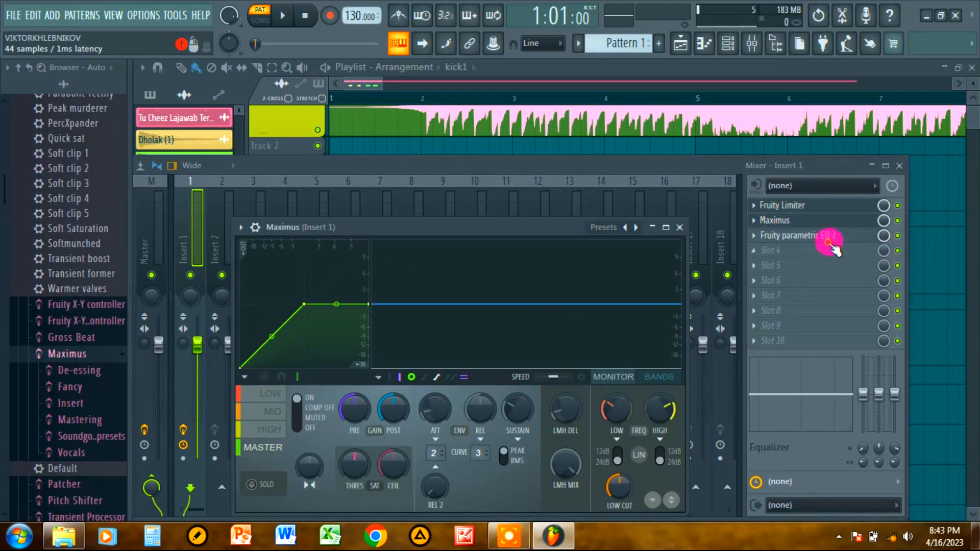
pyautogui.click(822, 235)
pyautogui.moveTo(623, 248); pyautogui.dragTo(564, 184)
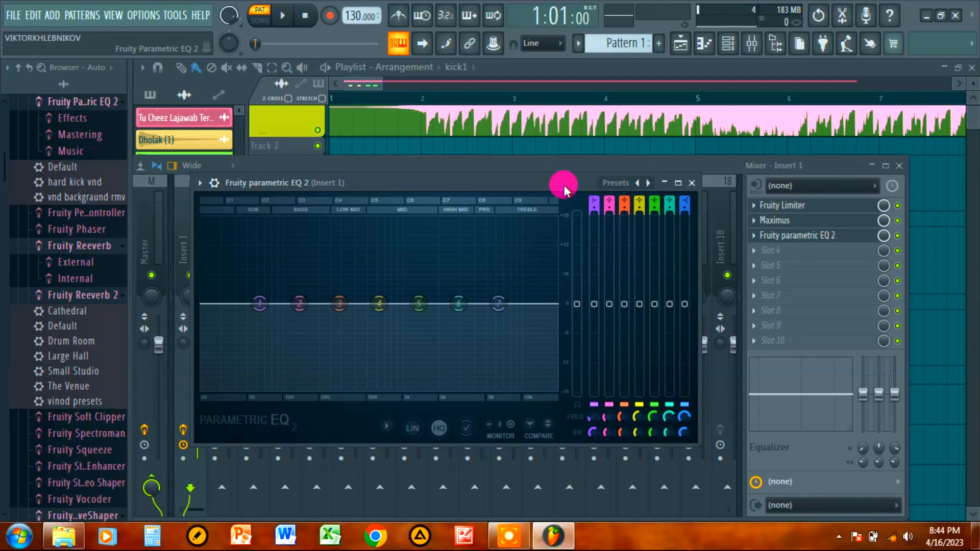
pyautogui.moveTo(564, 189); pyautogui.dragTo(586, 209)
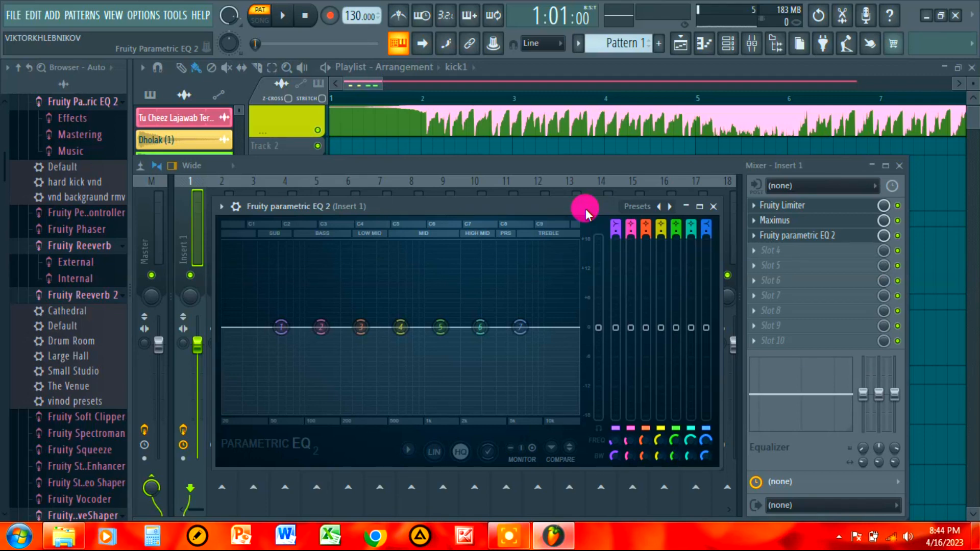
pyautogui.click(695, 206)
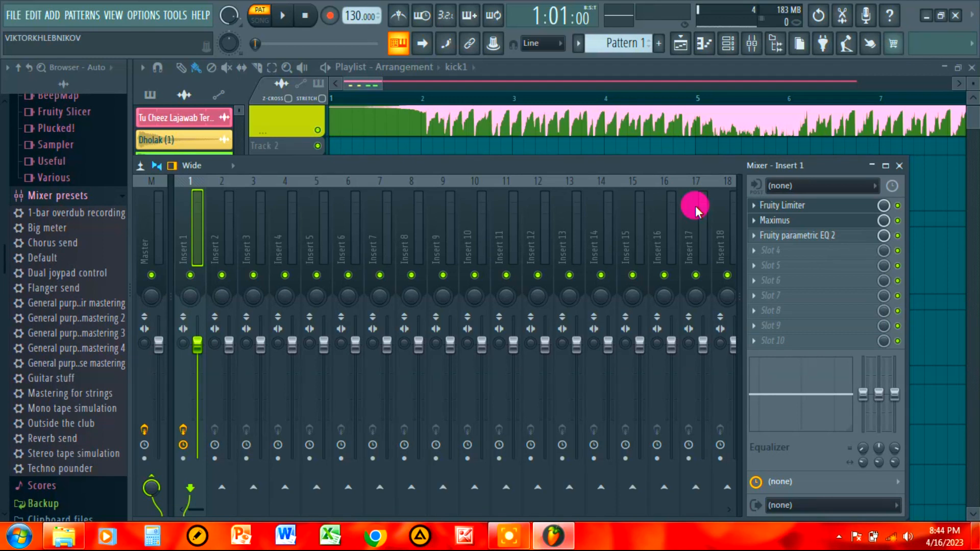
# Step: Review Insert 1's Fruity Limiter and Maximus again, and close the mixer and the plugin windows
pyautogui.click(791, 204)
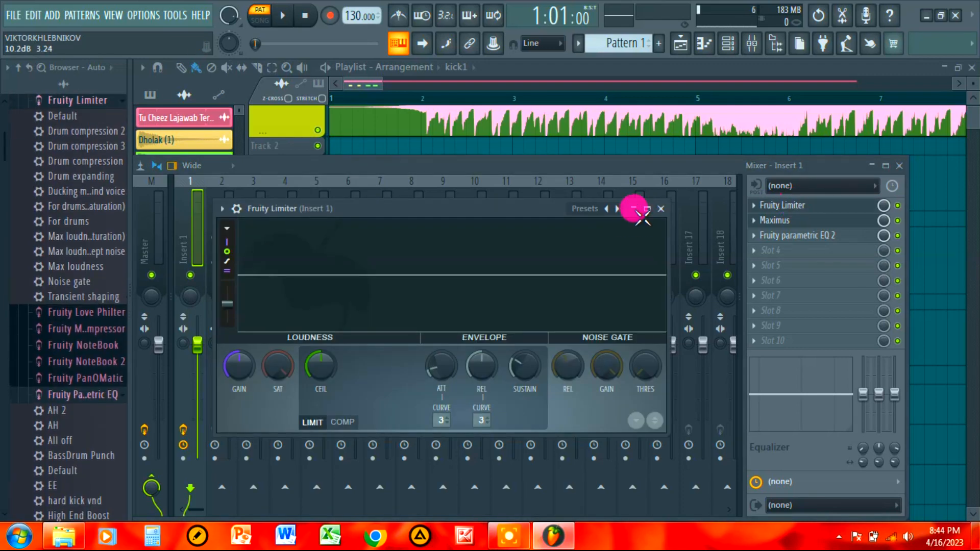
pyautogui.click(662, 210)
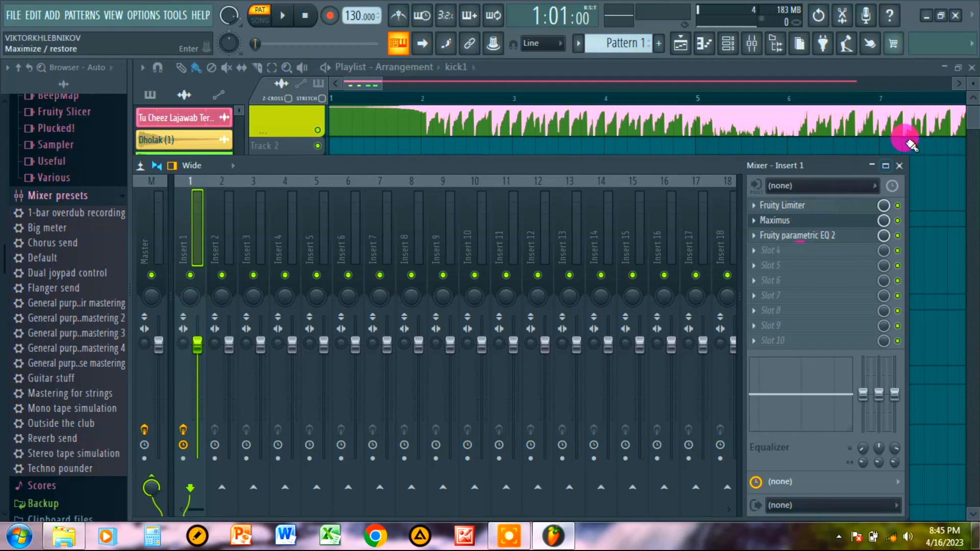
pyautogui.click(899, 167)
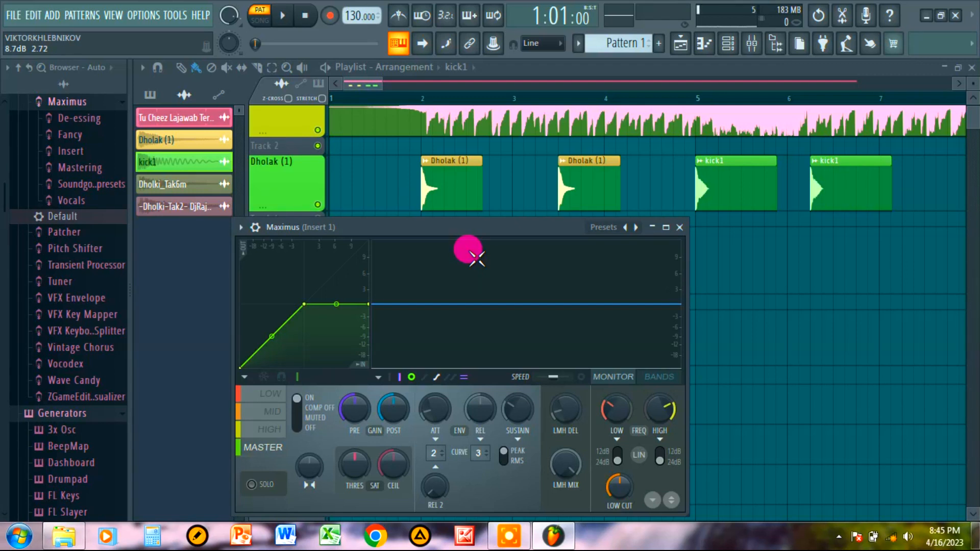
pyautogui.click(679, 227)
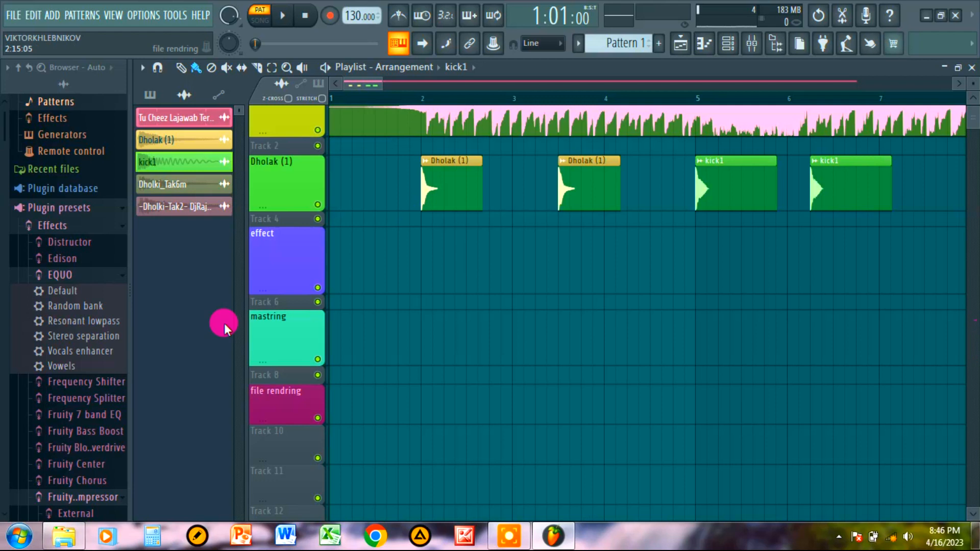
# Step: Export the project as an MP3 file named untitled.mp3 to reach the rendering settings
pyautogui.click(294, 398)
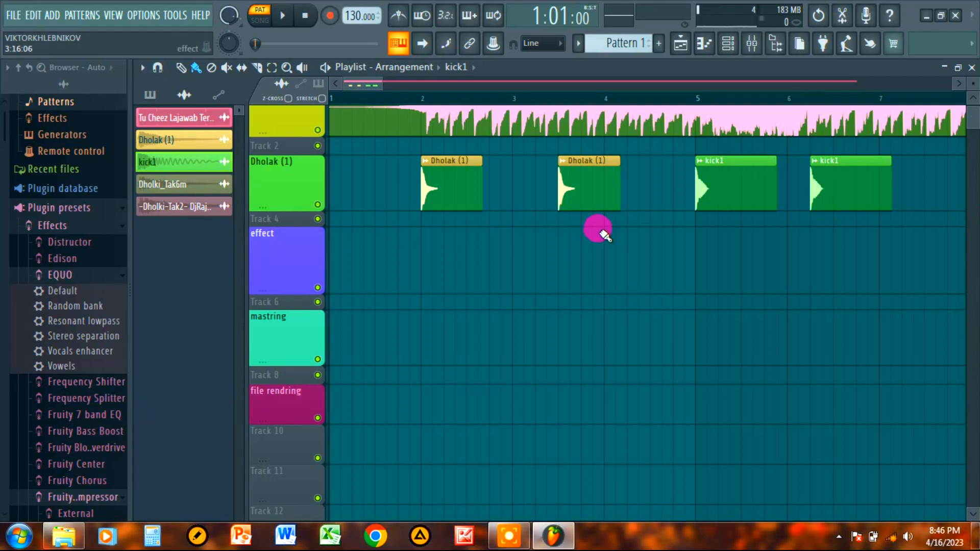
pyautogui.scroll(1, 595, 258)
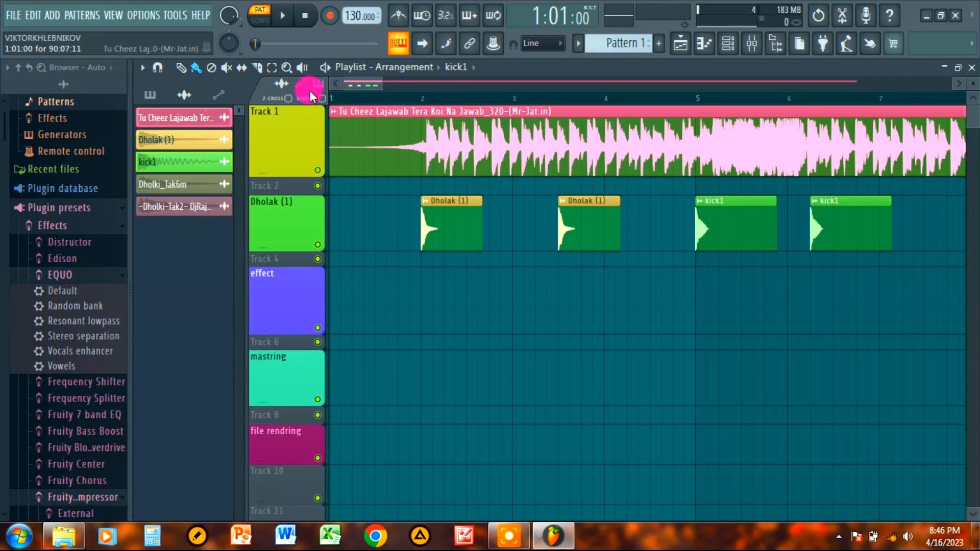
pyautogui.click(7, 16)
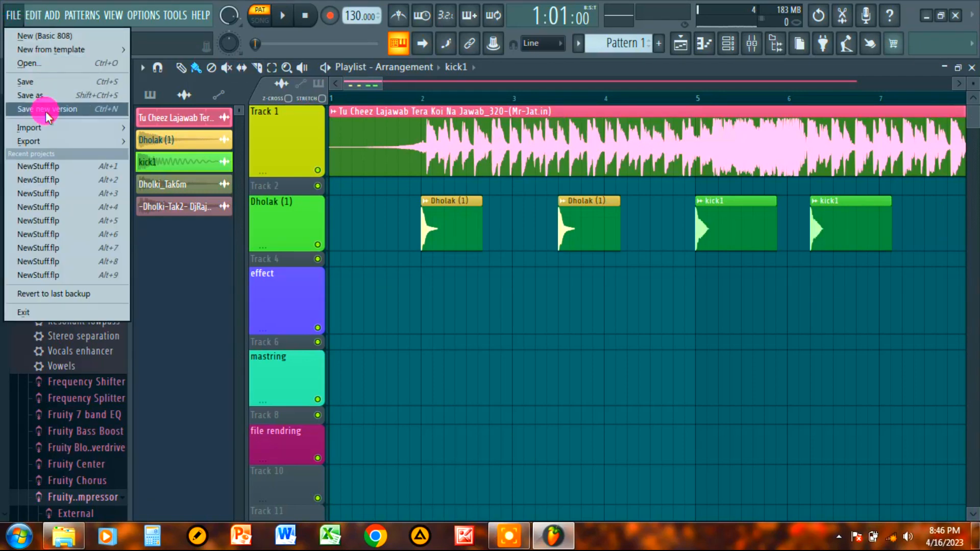
pyautogui.click(44, 142)
pyautogui.click(169, 166)
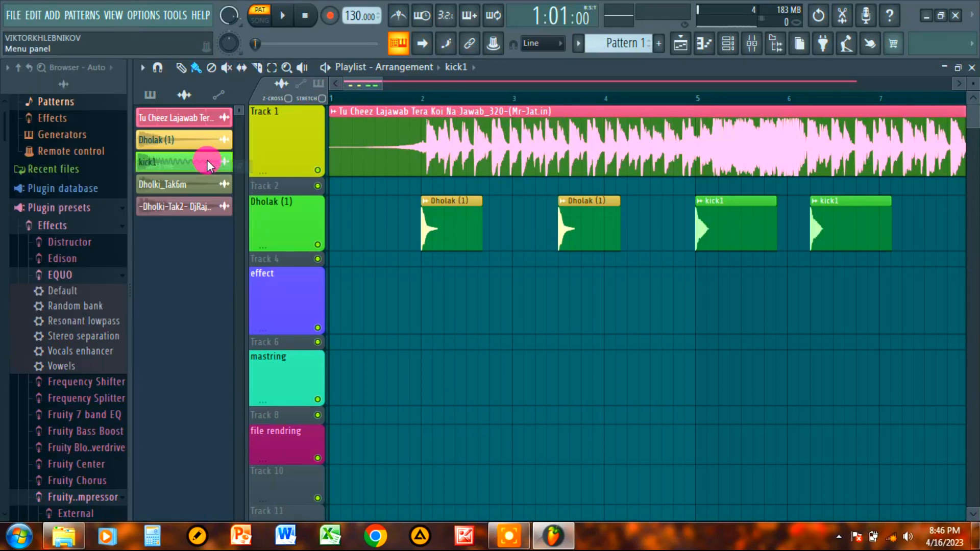
pyautogui.click(369, 320)
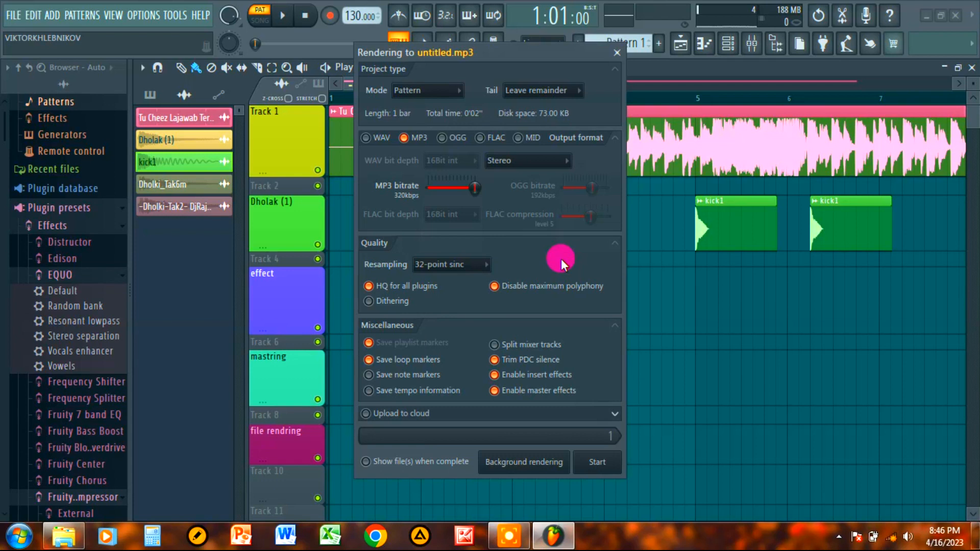
# Step: Compare the Pattern and Full song render modes and set the mode to Full song
pyautogui.click(440, 87)
pyautogui.click(440, 88)
pyautogui.click(439, 88)
pyautogui.click(437, 106)
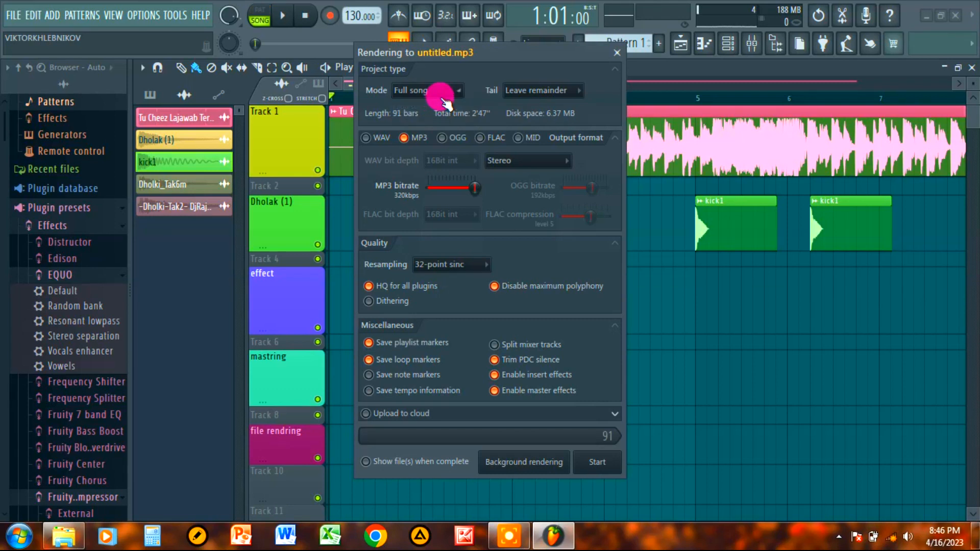
pyautogui.click(441, 96)
pyautogui.click(434, 115)
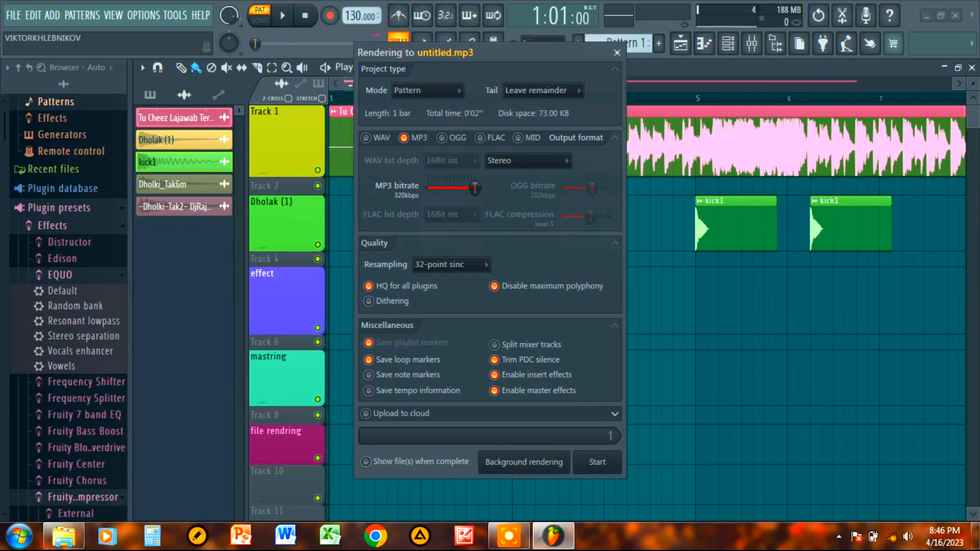
pyautogui.click(429, 92)
pyautogui.click(431, 100)
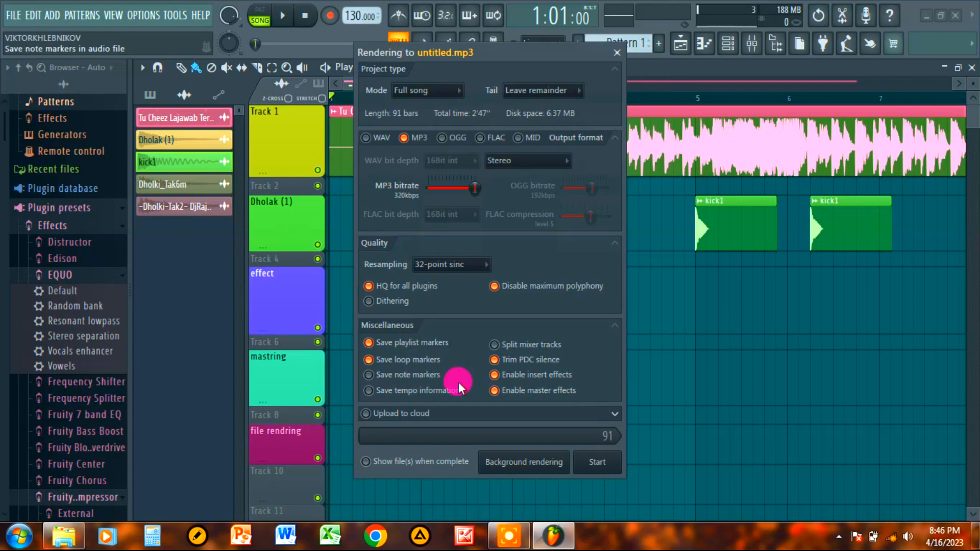
# Step: Check the tail and channel options, keeping Leave remainder for the tail and Stereo for the output
pyautogui.click(555, 94)
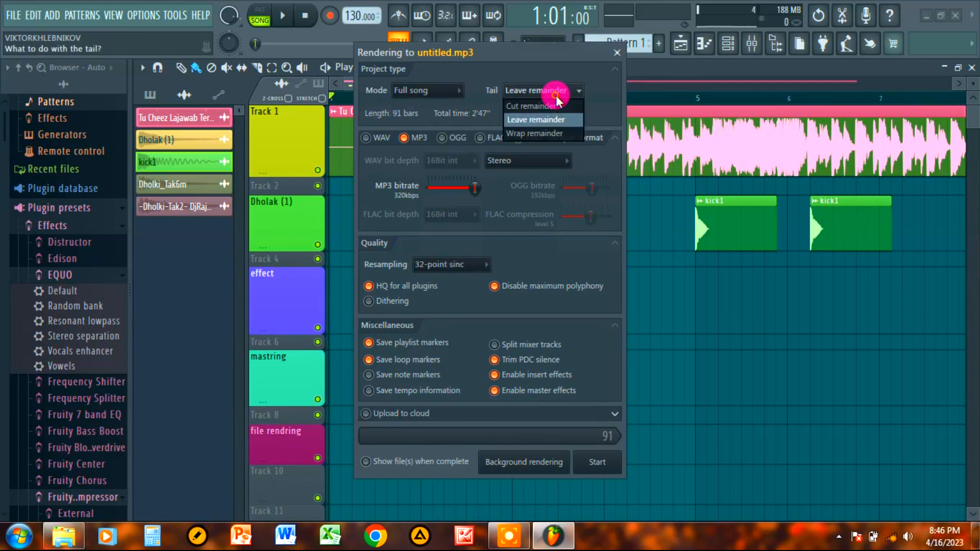
pyautogui.click(559, 122)
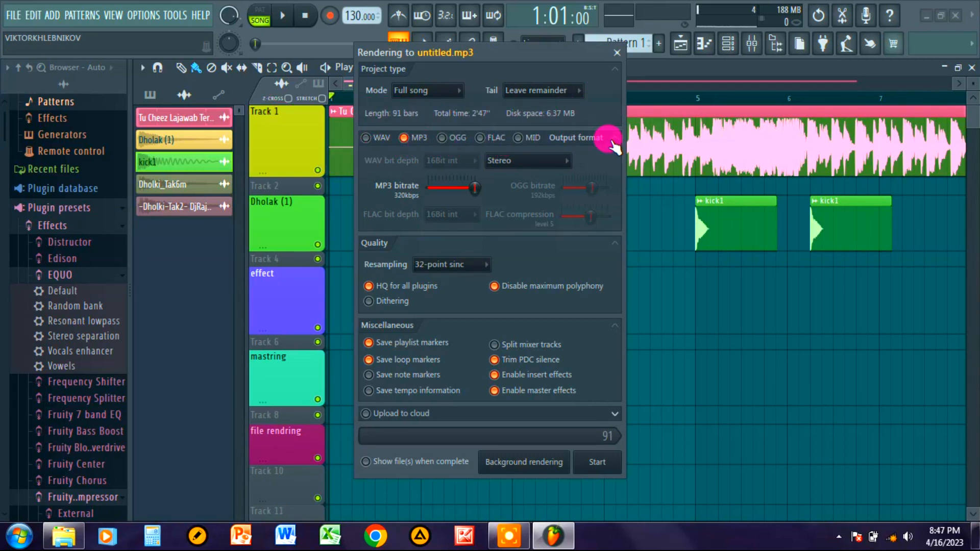
pyautogui.click(568, 158)
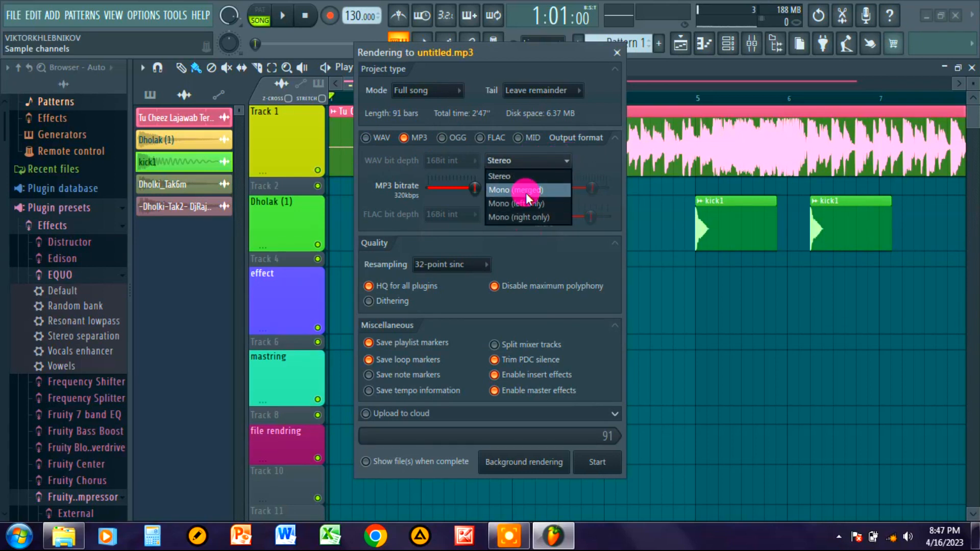
pyautogui.click(526, 166)
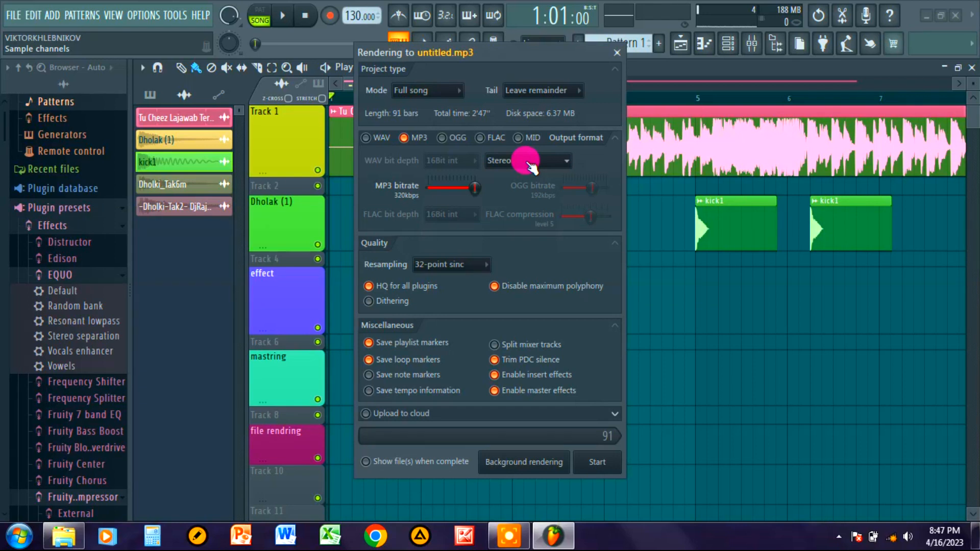
# Step: Set the MP3 bitrate to 320kbps and start rendering the song
pyautogui.moveTo(475, 187)
pyautogui.mouseDown()
pyautogui.moveTo(428, 188)
pyautogui.moveTo(479, 193)
pyautogui.moveTo(457, 188)
pyautogui.moveTo(470, 190)
pyautogui.mouseUp()
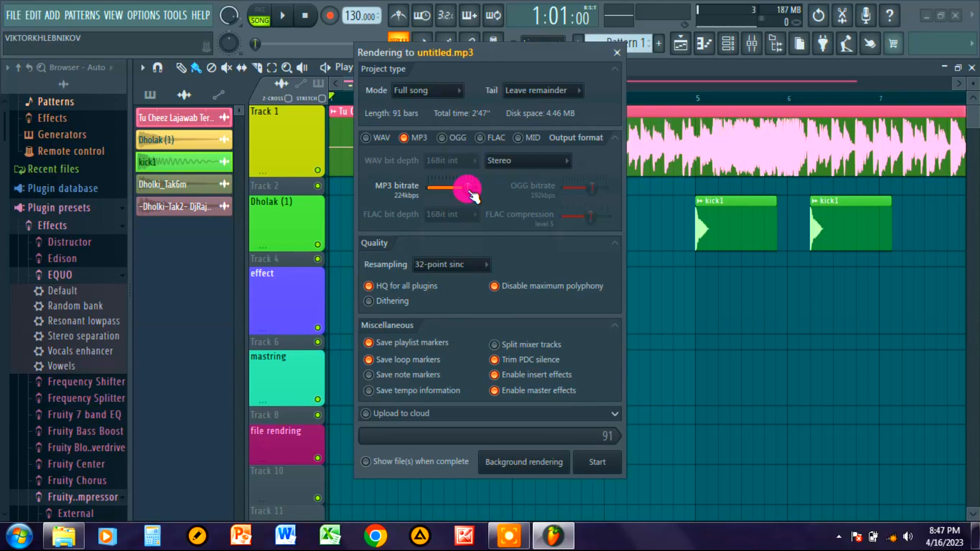
pyautogui.moveTo(469, 189)
pyautogui.mouseDown()
pyautogui.moveTo(346, 219)
pyautogui.moveTo(478, 188)
pyautogui.mouseUp()
pyautogui.moveTo(479, 189); pyautogui.dragTo(479, 189)
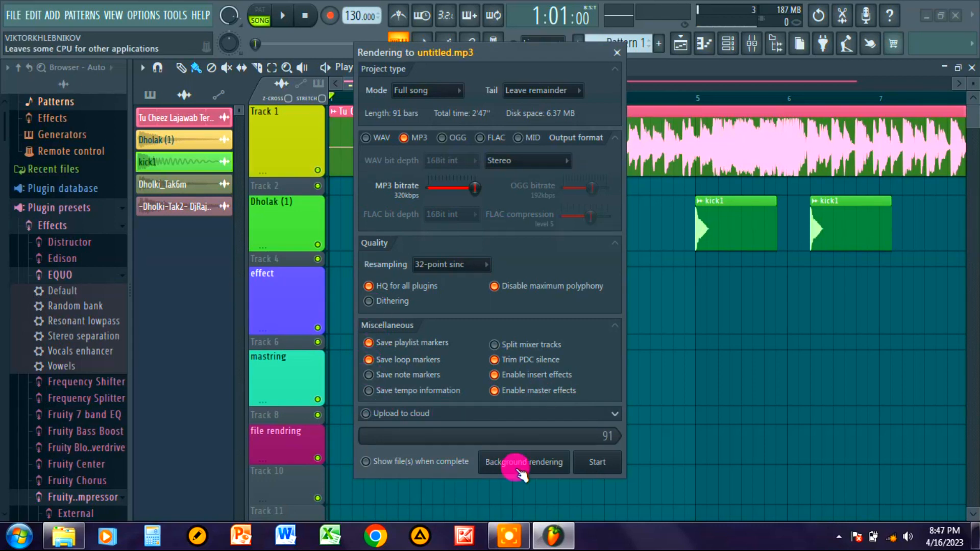
pyautogui.click(601, 466)
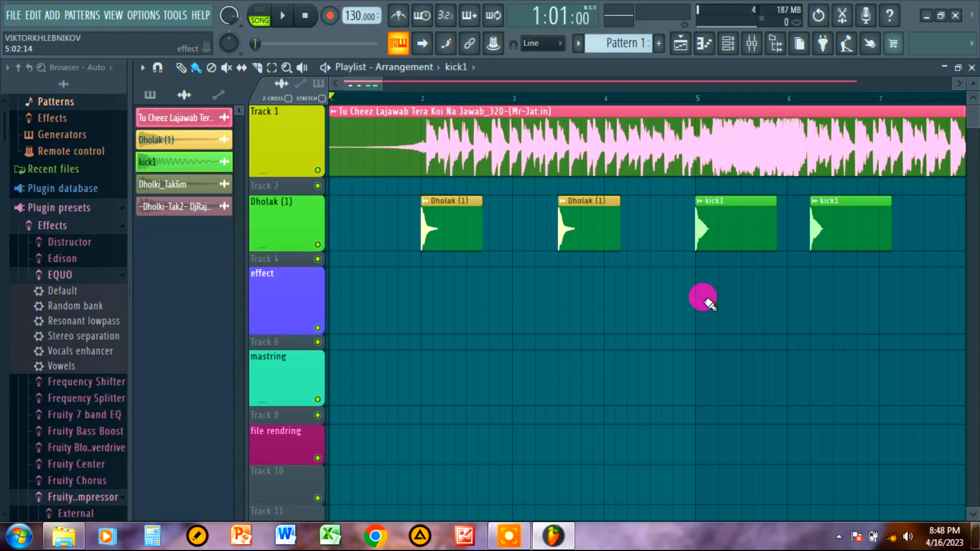